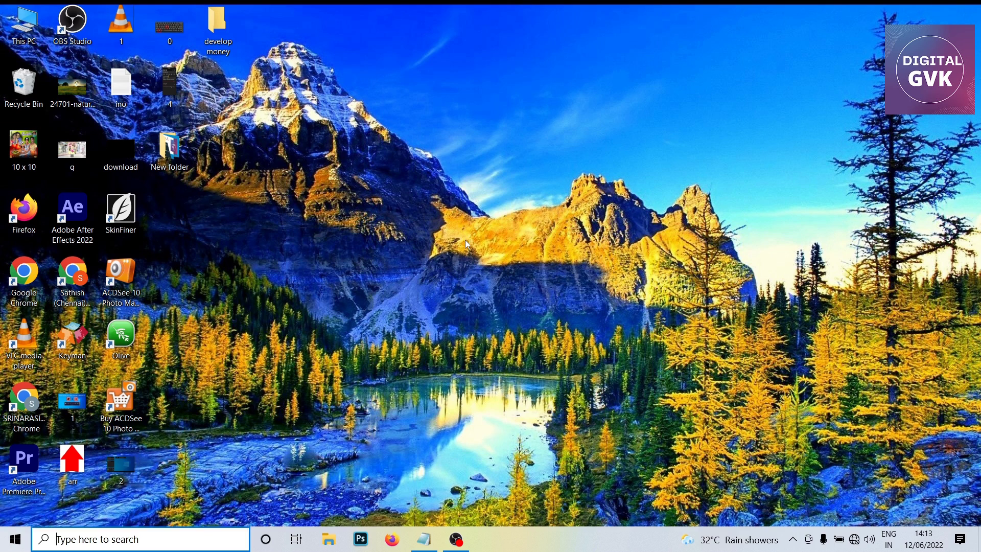
# - Open the Windows Start menu to search for Premiere Pro
pyautogui.press('super')
# - Launch Premiere Pro 2022 from a 'pre' search and create a new project named Untitled
pyautogui.write('pre')
pyautogui.click(144, 203)
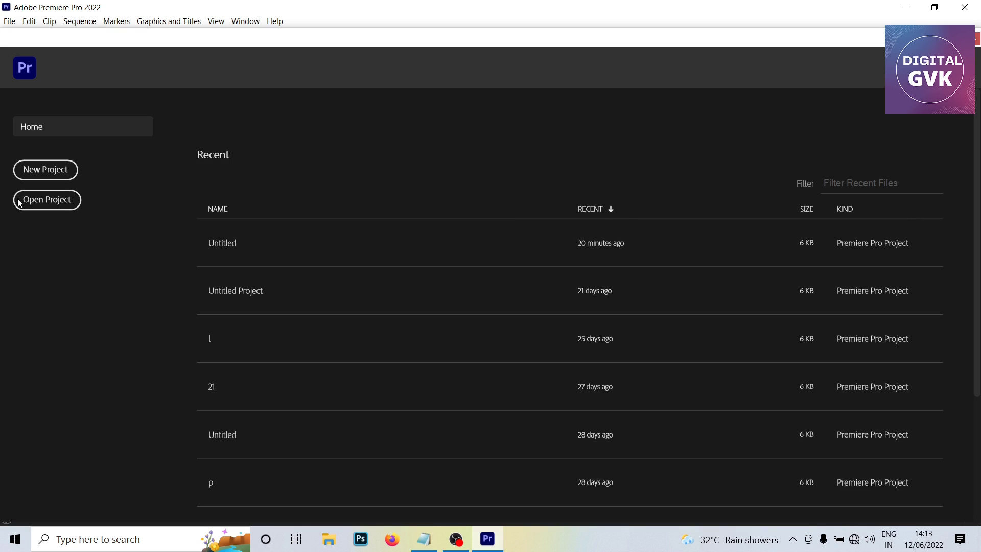
pyautogui.click(51, 170)
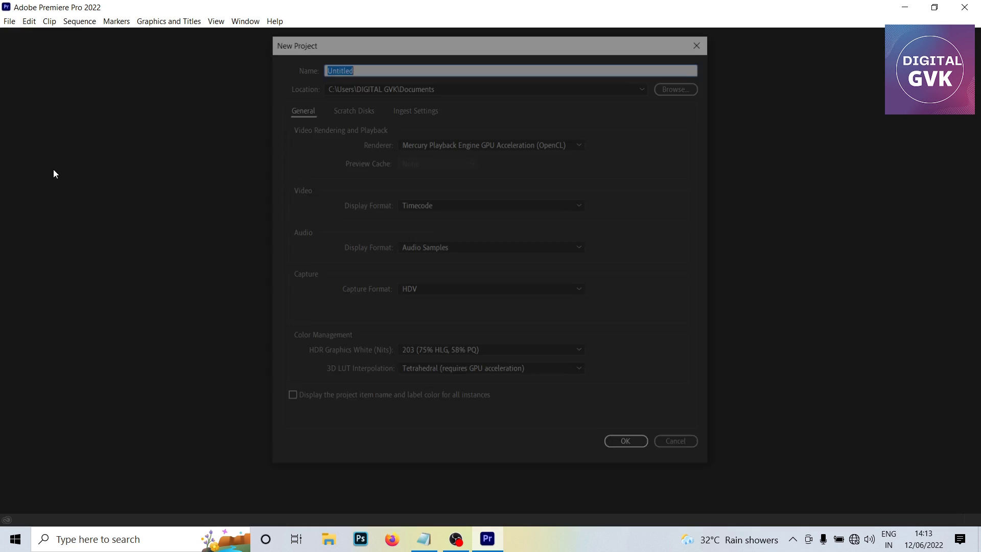
pyautogui.click(617, 444)
# - Replace the existing Untitled project and browse File Explorer for the music drive
pyautogui.click(548, 287)
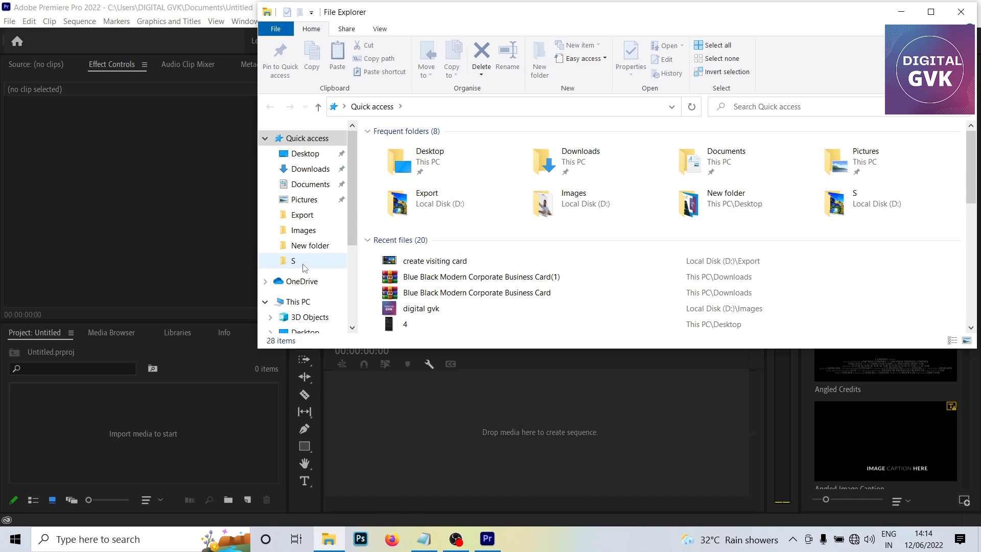
pyautogui.click(302, 262)
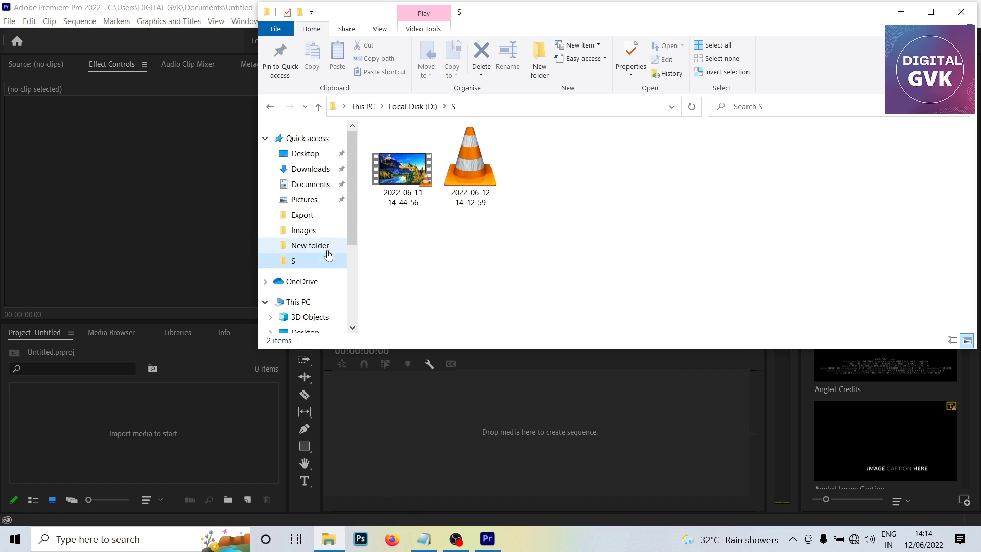
pyautogui.scroll(-1, 317, 266)
pyautogui.scroll(1, 318, 266)
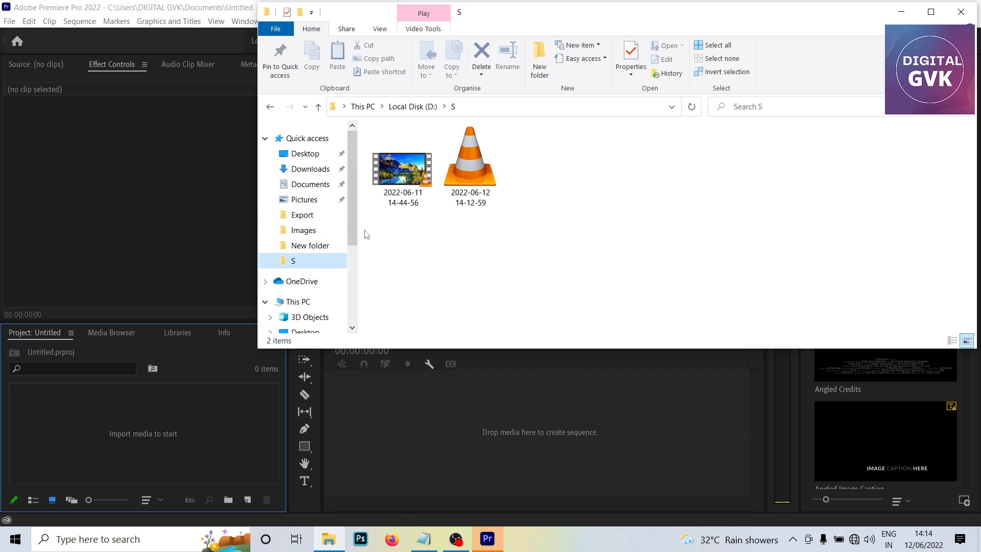
pyautogui.scroll(-3, 310, 258)
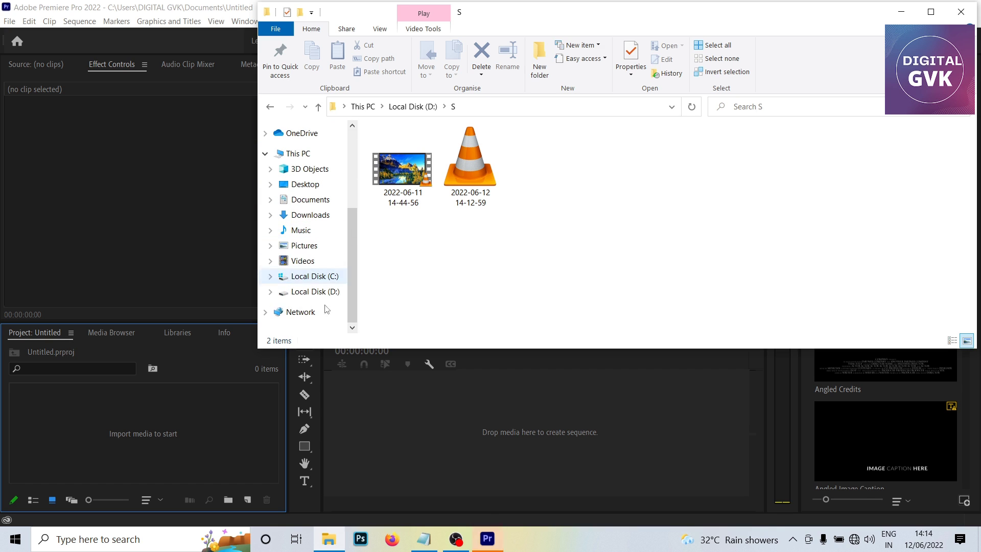
# - Drag the first In Memory of Jean Talon track from D:\Cmusic into Premiere's Project panel
pyautogui.click(323, 296)
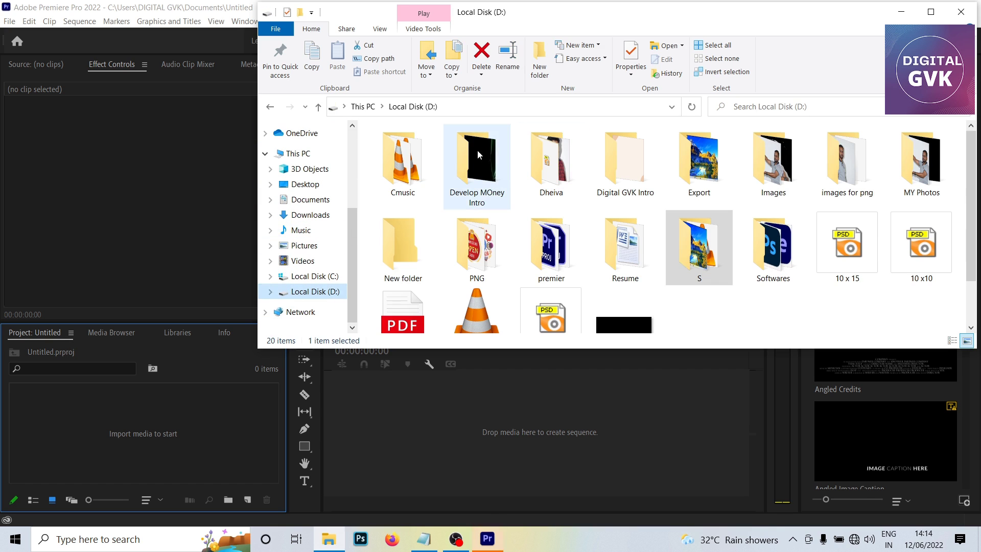
pyautogui.doubleClick(420, 168)
pyautogui.moveTo(426, 149)
pyautogui.mouseDown()
pyautogui.moveTo(357, 396)
pyautogui.moveTo(192, 459)
pyautogui.mouseUp()
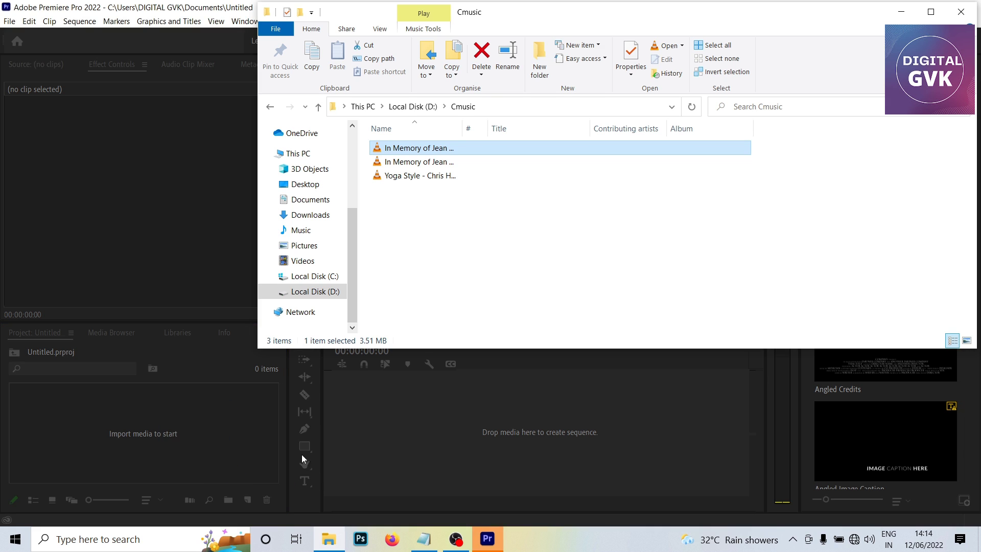
# - Place the music track on the timeline in its own sequence and zoom to fit
pyautogui.click(196, 407)
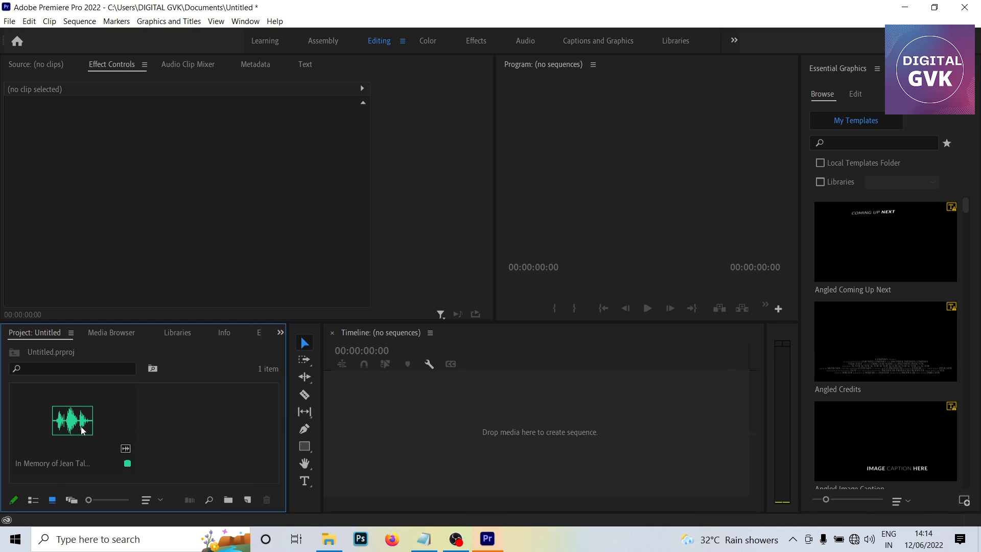
pyautogui.moveTo(317, 425); pyautogui.dragTo(364, 444)
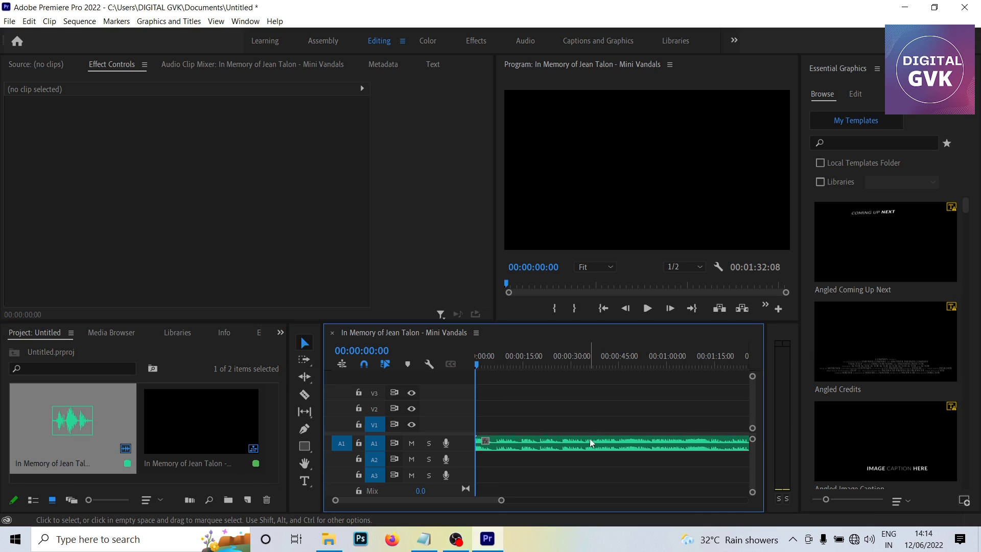
pyautogui.press('-')
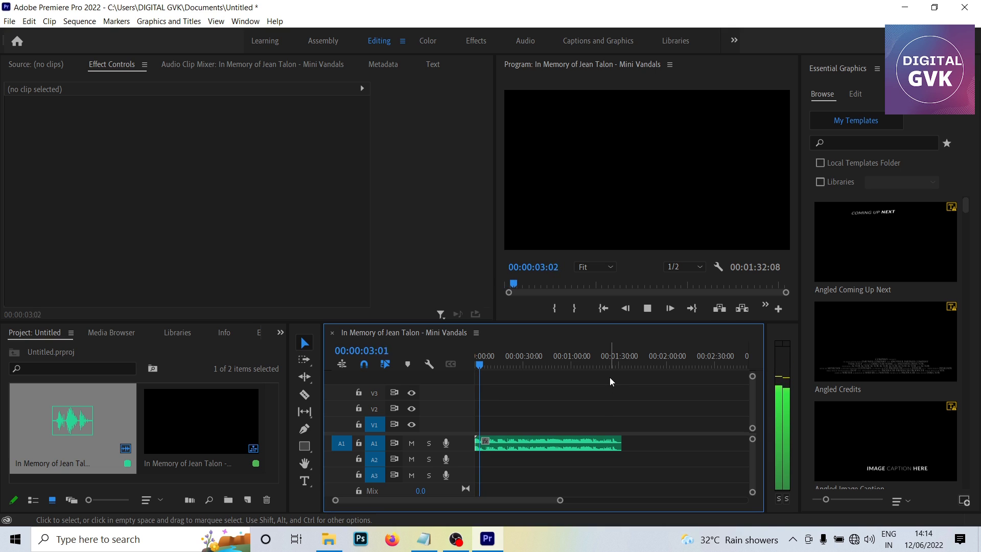
pyautogui.press('=')
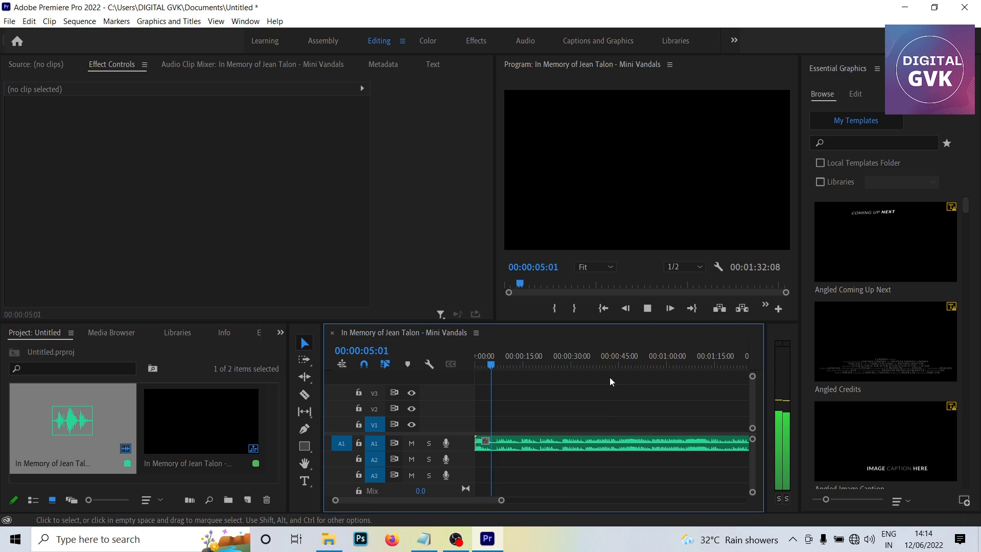
pyautogui.press('=')
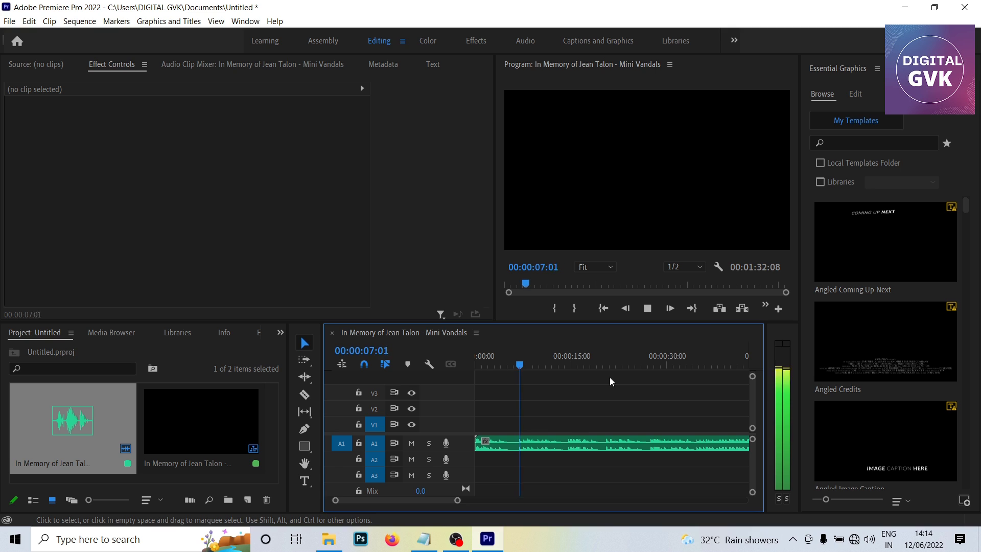
# - Cut the clip at about 10 seconds and ripple-delete the trailing section
pyautogui.press('c')
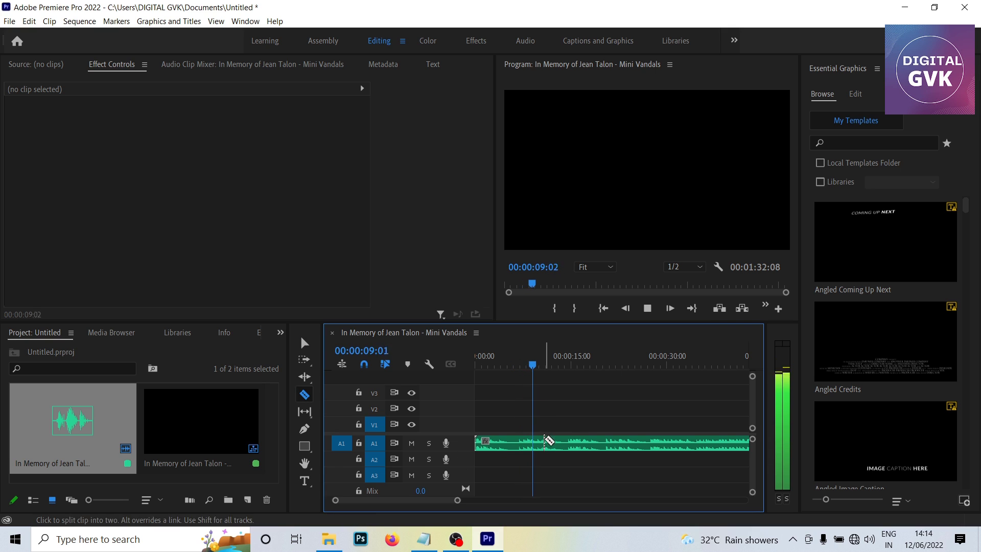
pyautogui.press('space')
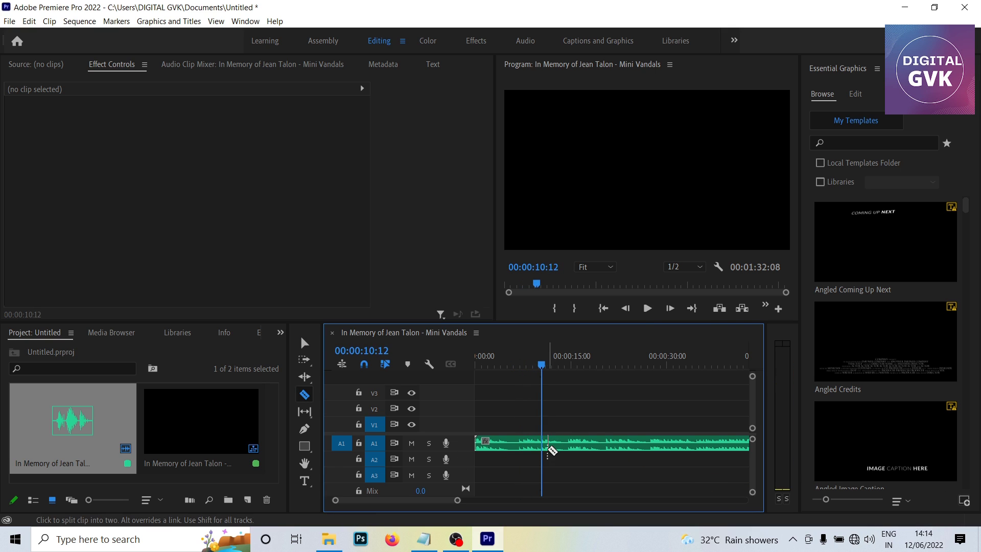
pyautogui.click(545, 445)
pyautogui.press('v')
pyautogui.click(545, 444)
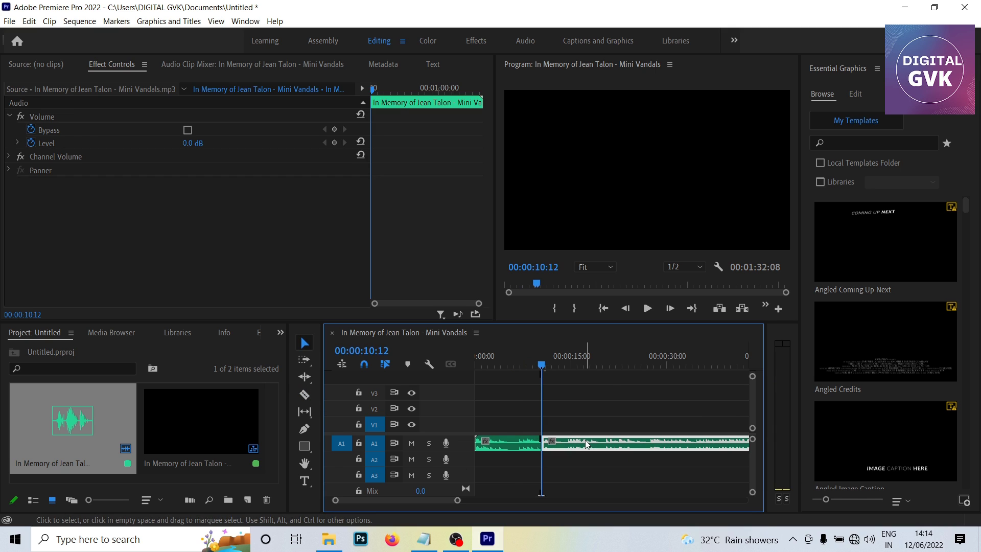
pyautogui.rightClick(585, 443)
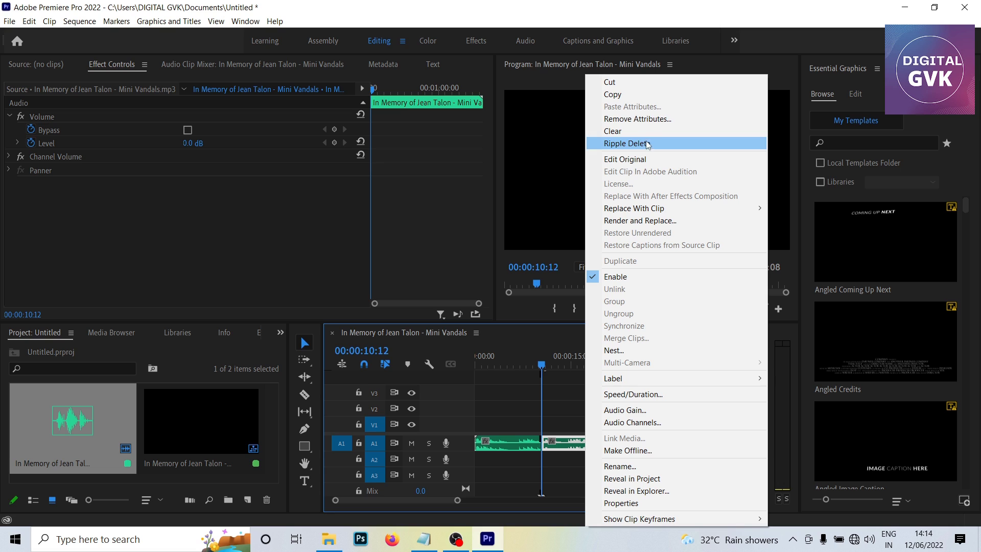
pyautogui.click(645, 143)
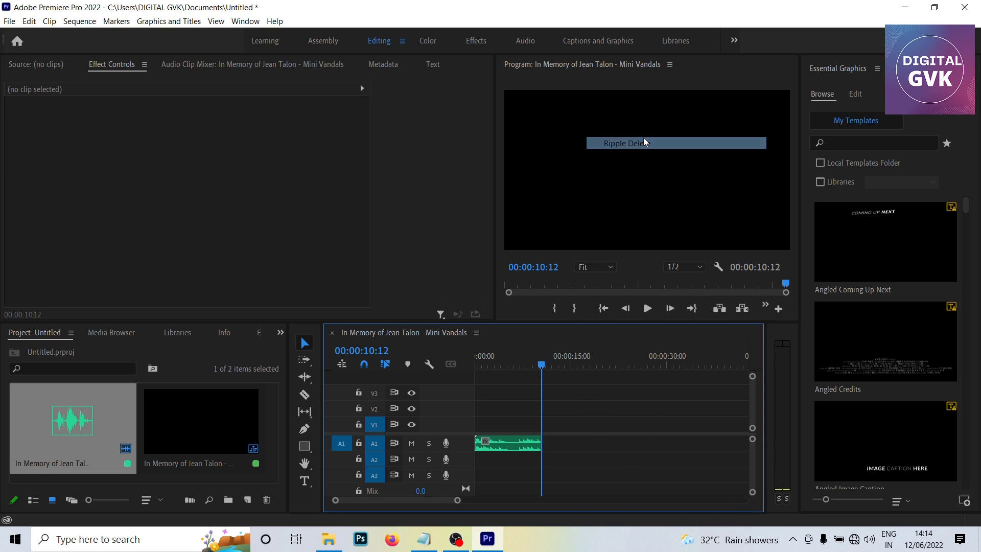
# - Play the trimmed 00:00:10:12 track from the start to review it
pyautogui.press('Home')
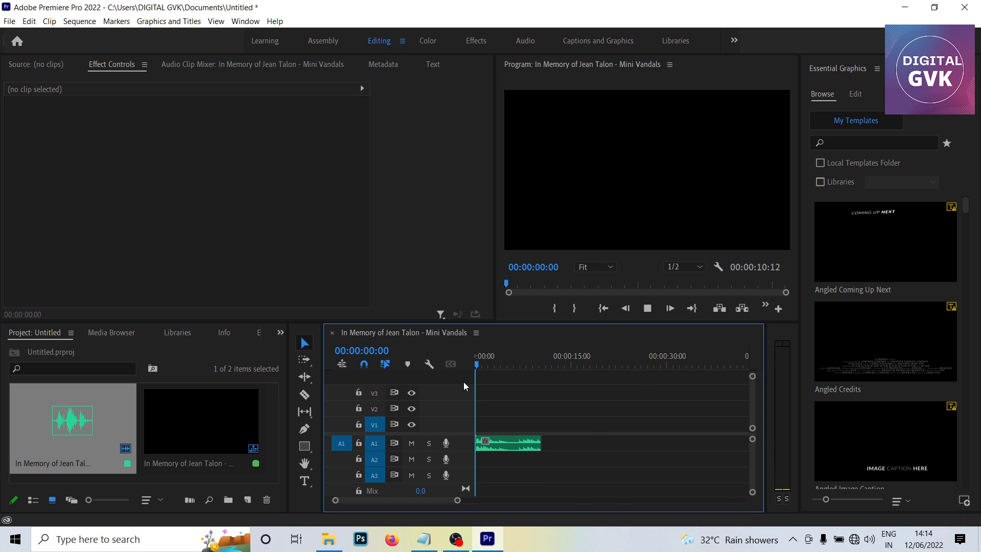
pyautogui.press('space')
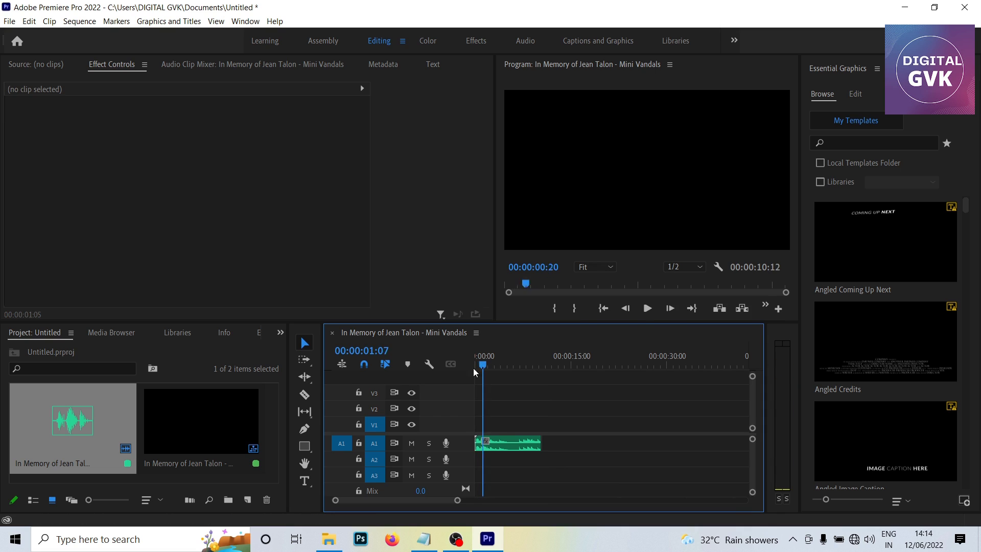
pyautogui.press('space')
pyautogui.press('Home')
pyautogui.click(501, 446)
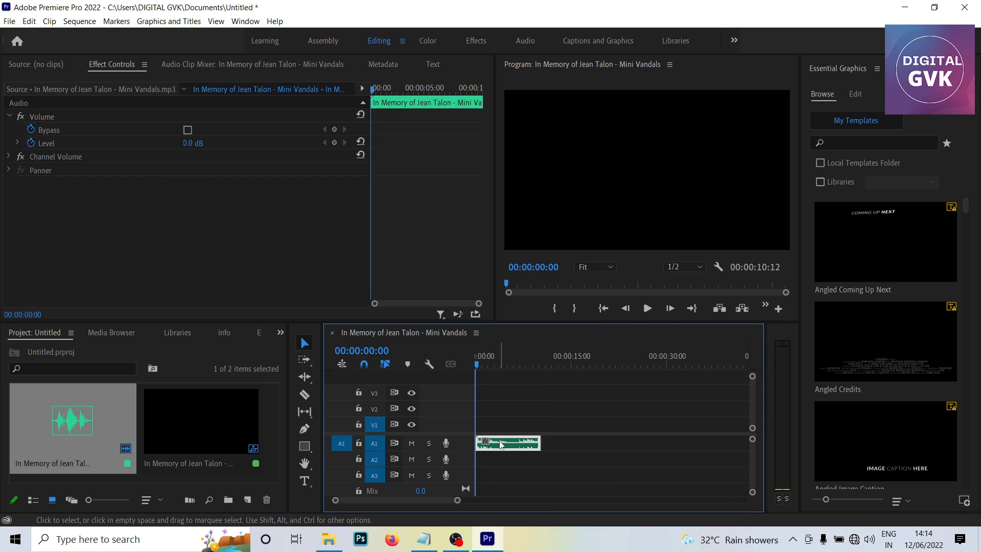
# - Select the A1 music clip and show its Volume settings in Effect Controls
pyautogui.click(545, 411)
pyautogui.click(510, 445)
pyautogui.click(121, 70)
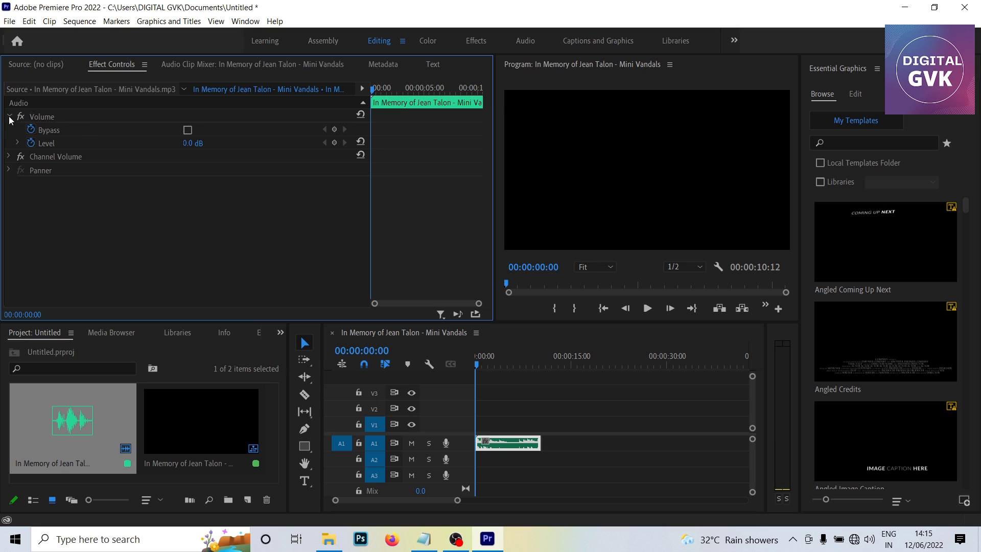
pyautogui.click(9, 117)
pyautogui.click(9, 117)
pyautogui.click(548, 455)
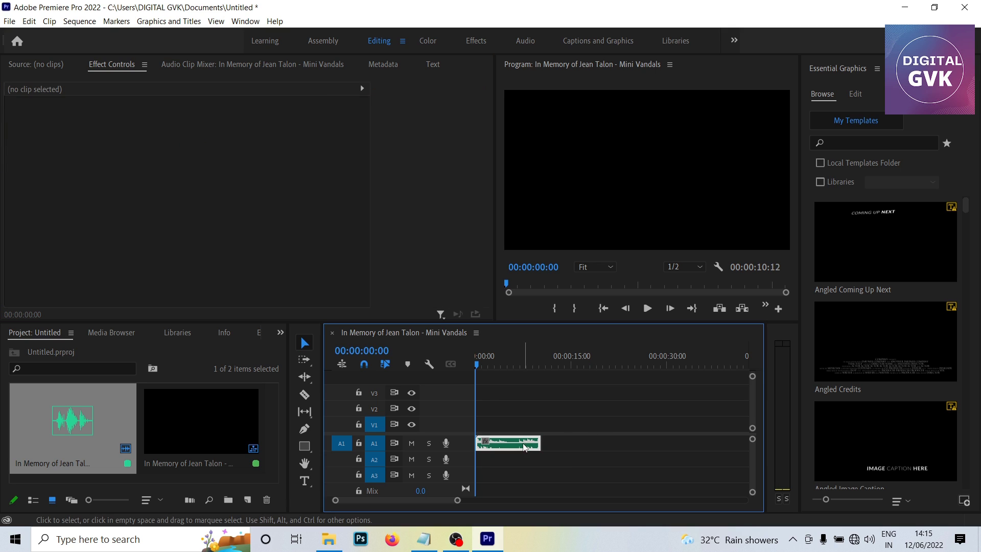
pyautogui.click(532, 443)
# - Set the clip's Volume Level to 10.0 dB
pyautogui.click(193, 144)
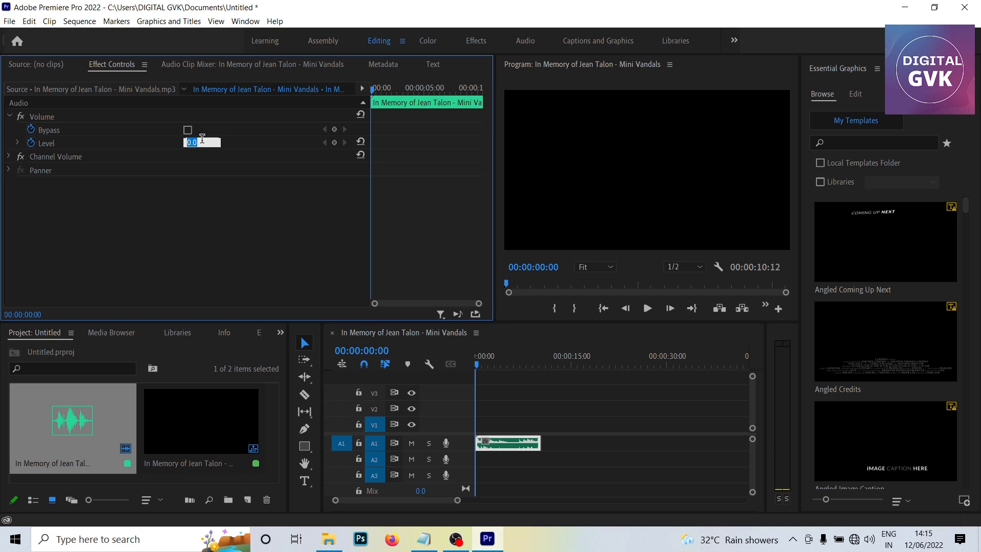
pyautogui.click(181, 226)
pyautogui.click(190, 144)
pyautogui.write('1')
pyautogui.click(227, 230)
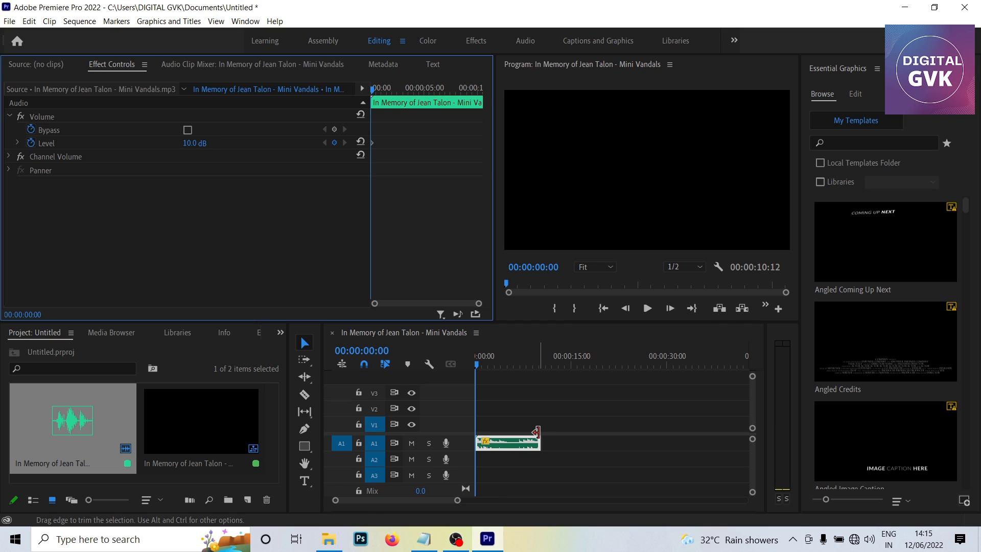
# - Play the clip to hear the louder volume, then return the playhead to the start
pyautogui.press('space')
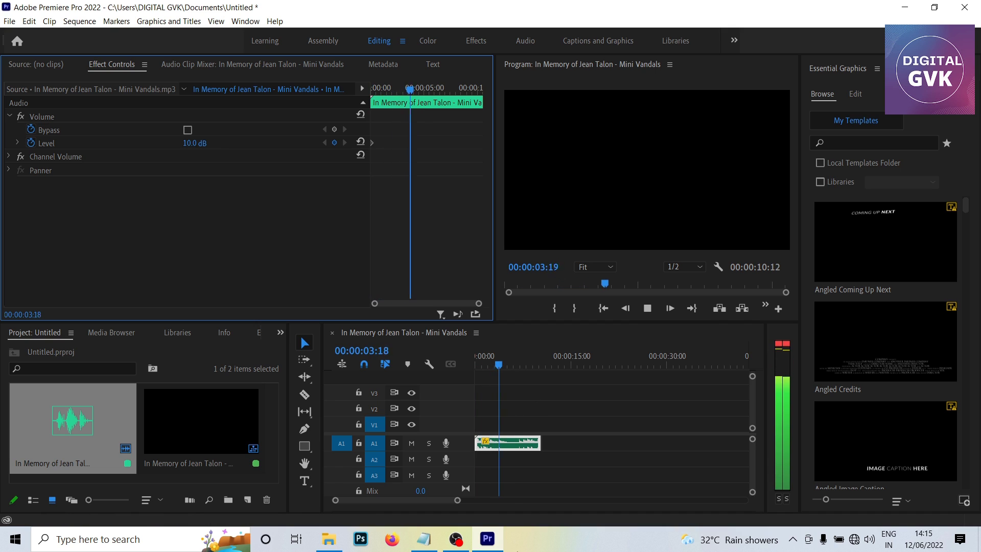
pyautogui.press('space')
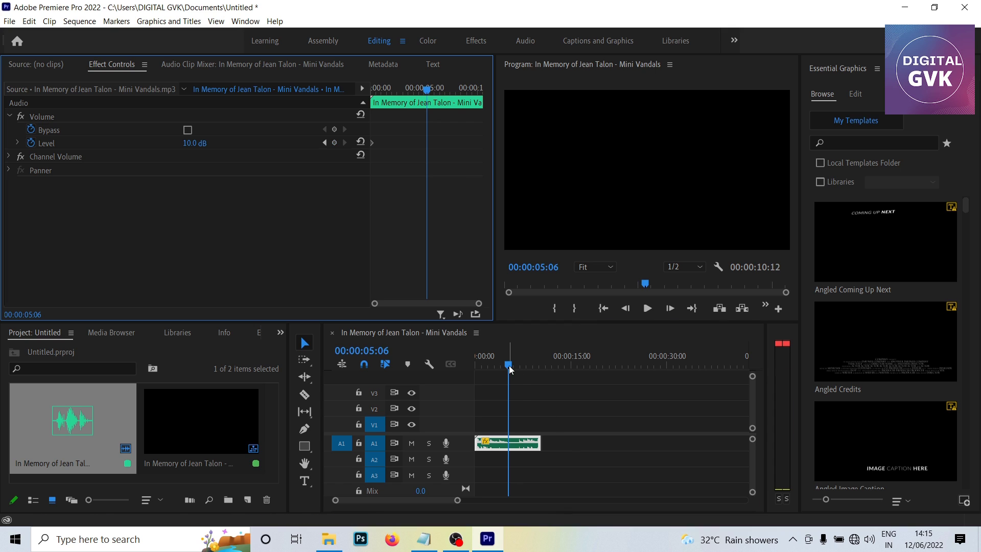
pyautogui.moveTo(510, 369); pyautogui.dragTo(465, 380)
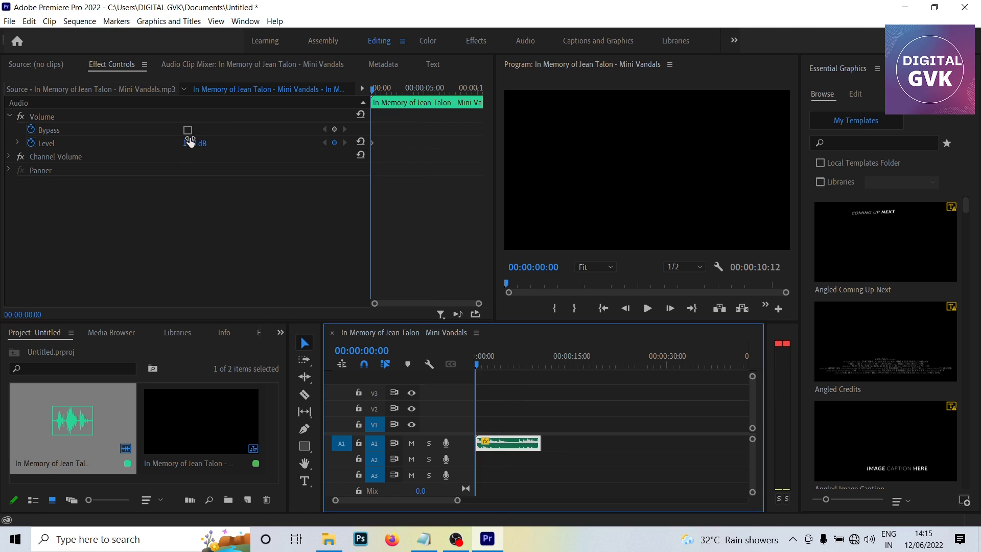
# - Change the Volume Level from 10.0 to -10.0 dB and play the clip to hear it
pyautogui.click(188, 144)
pyautogui.click(188, 143)
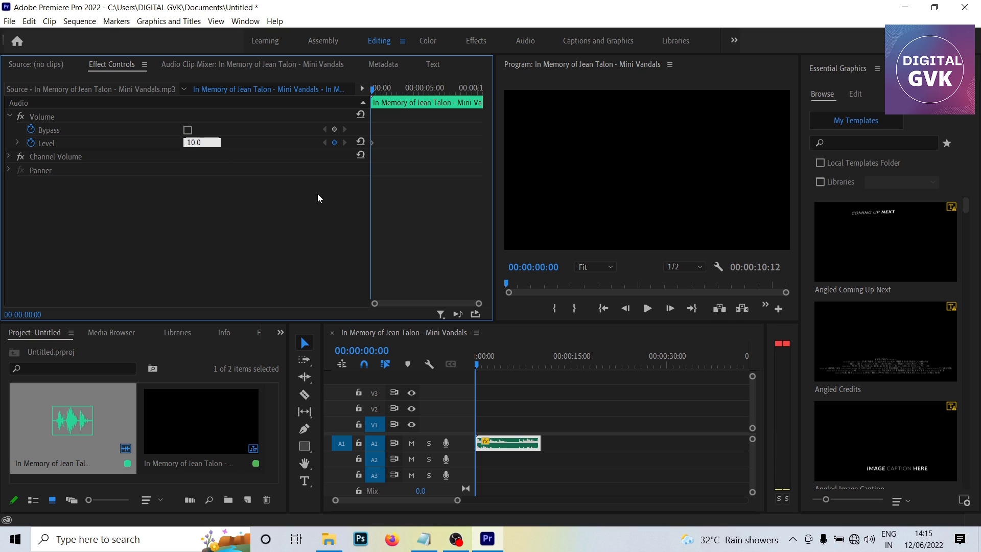
pyautogui.press('BackSpace')
pyautogui.write('-')
pyautogui.write('1')
pyautogui.click(224, 205)
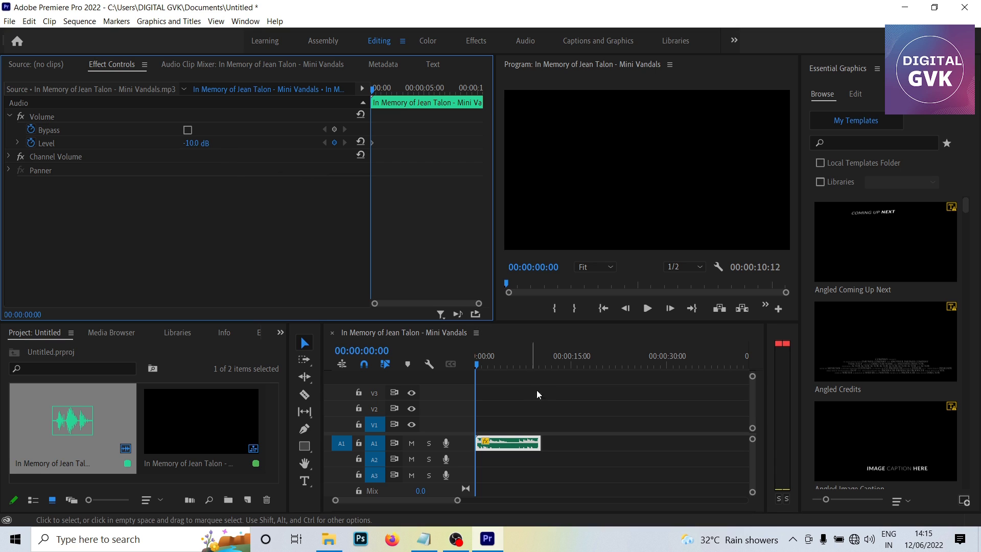
pyautogui.press('space')
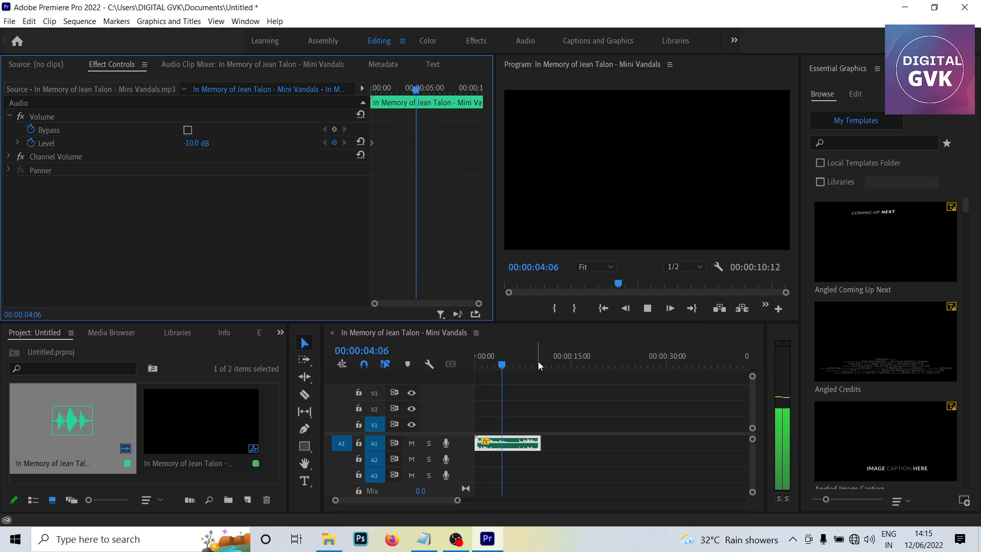
pyautogui.press('space')
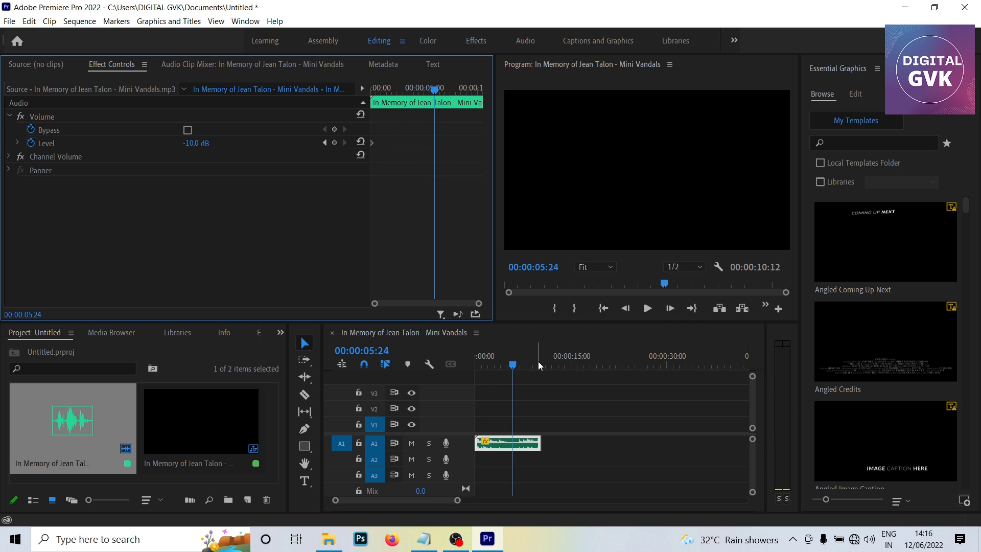